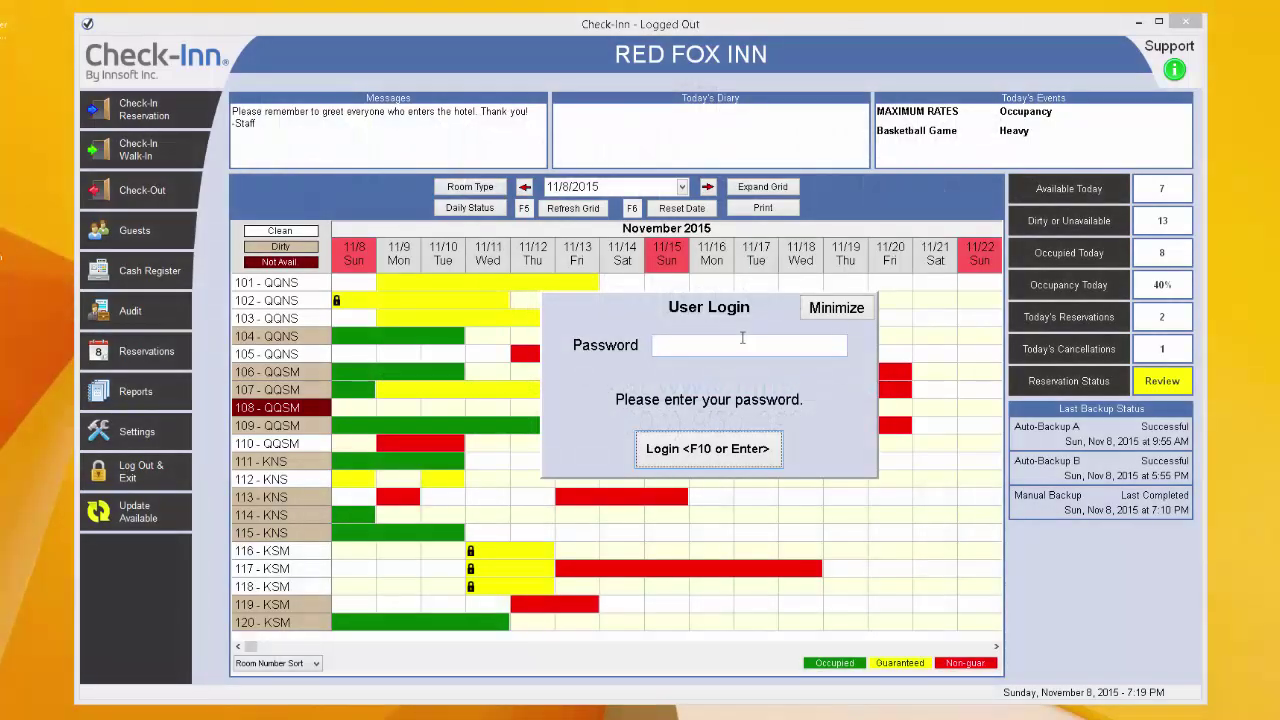
- Log in with the account password to show the November 2015 Red Fox Inn room grid
left_click(743, 340)
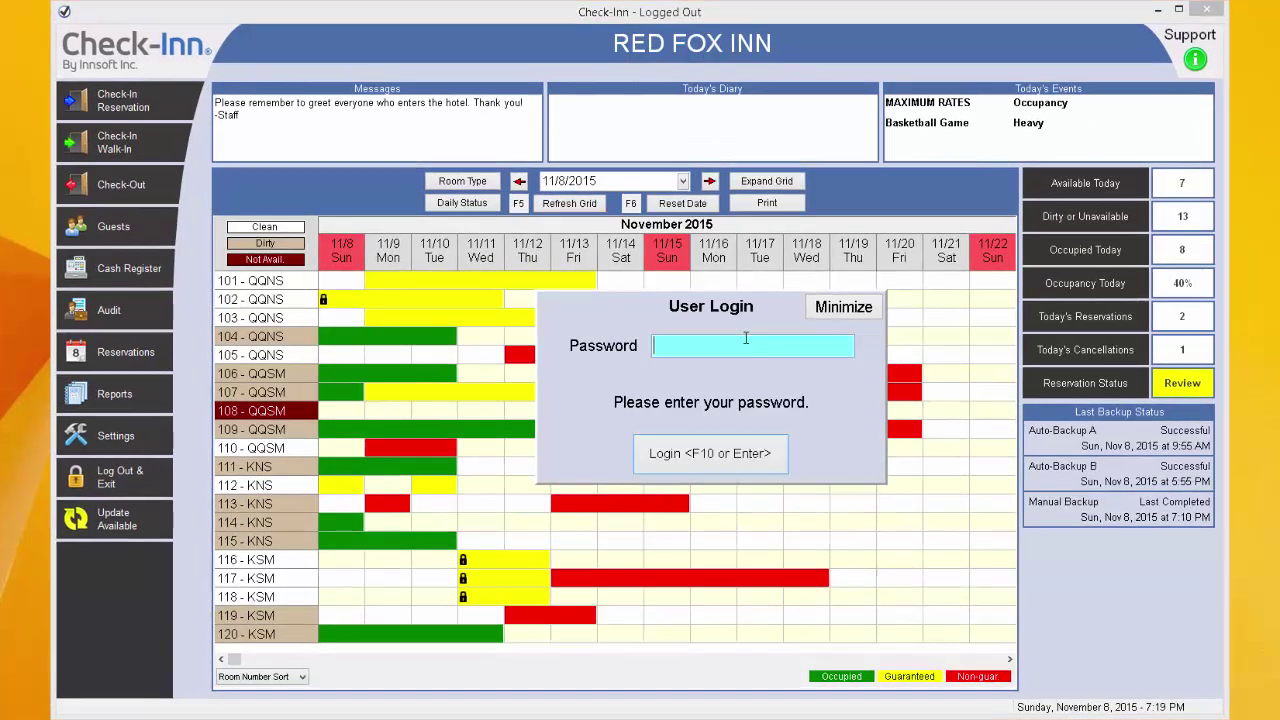
type("****")
left_click(727, 447)
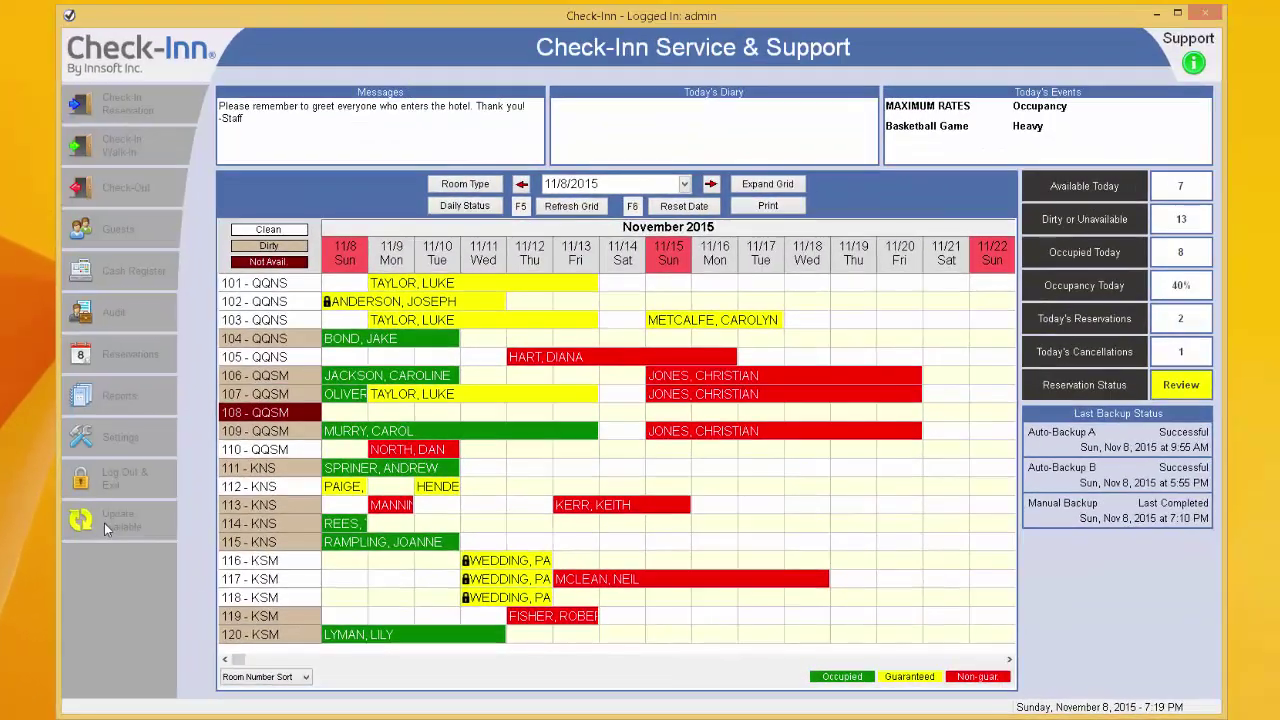
- Download the available Version 6.00 Release 25 update and confirm the success message
left_click(150, 500)
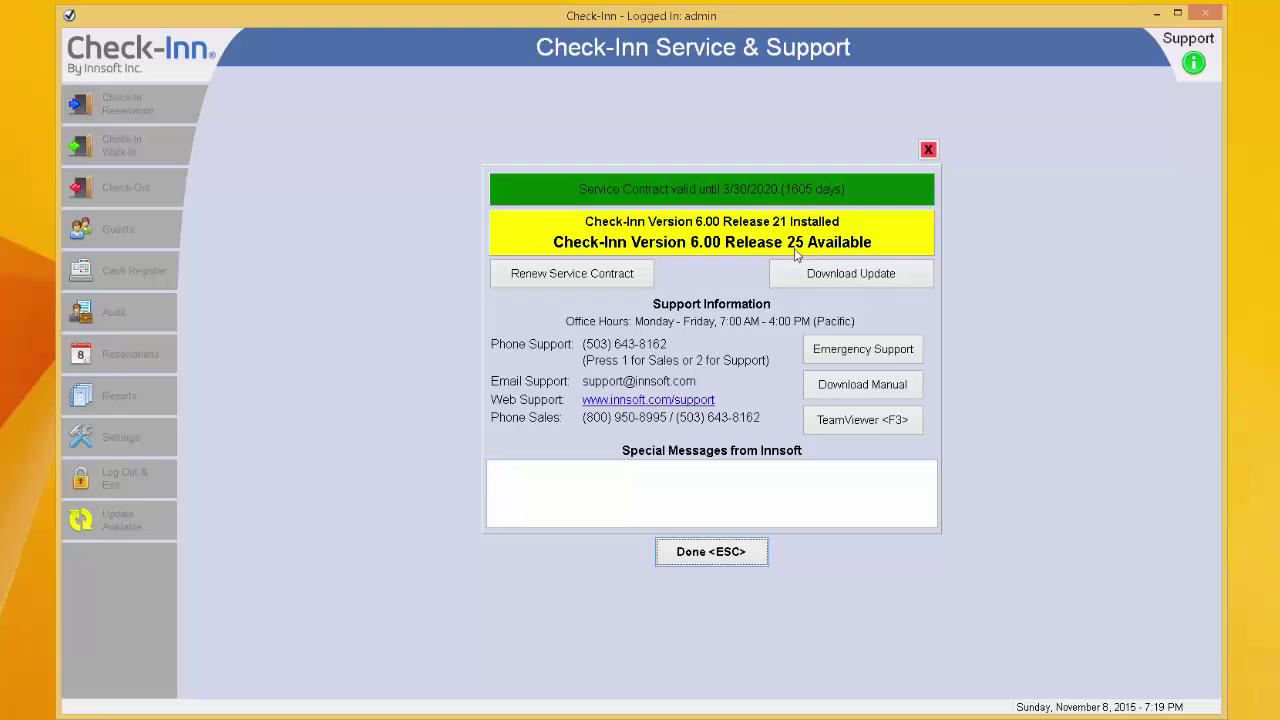
left_click(820, 270)
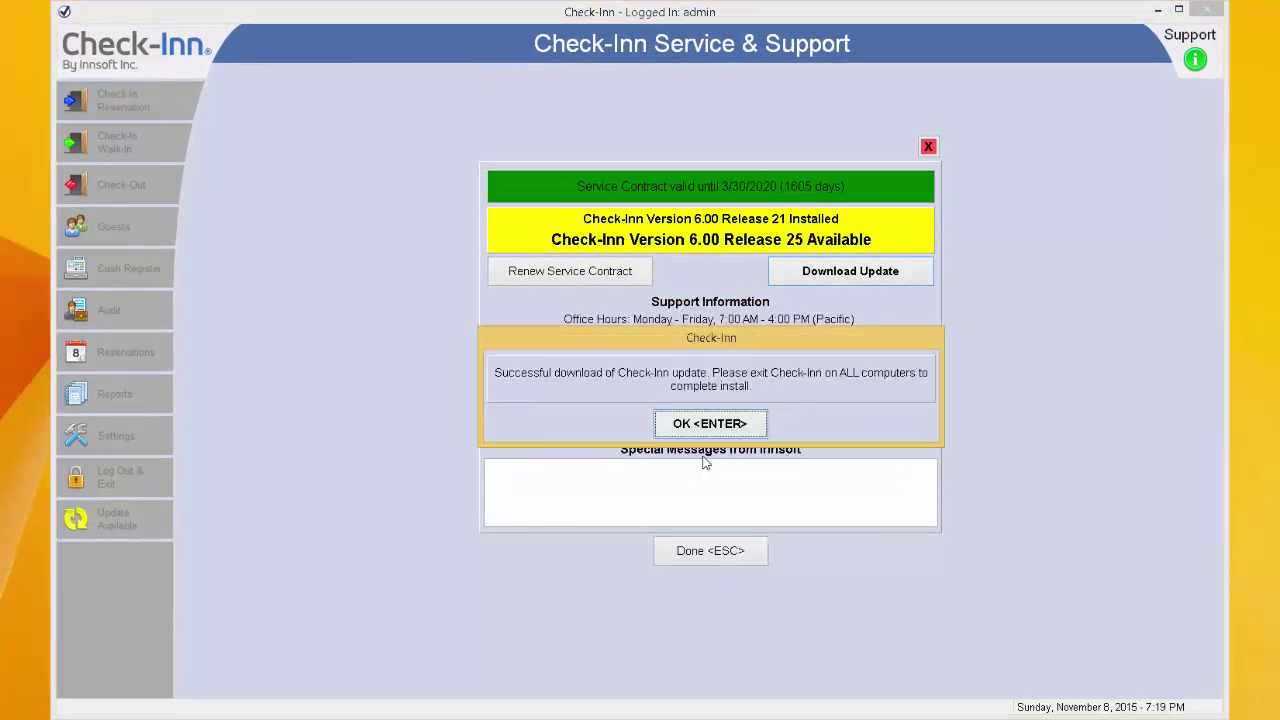
left_click(706, 424)
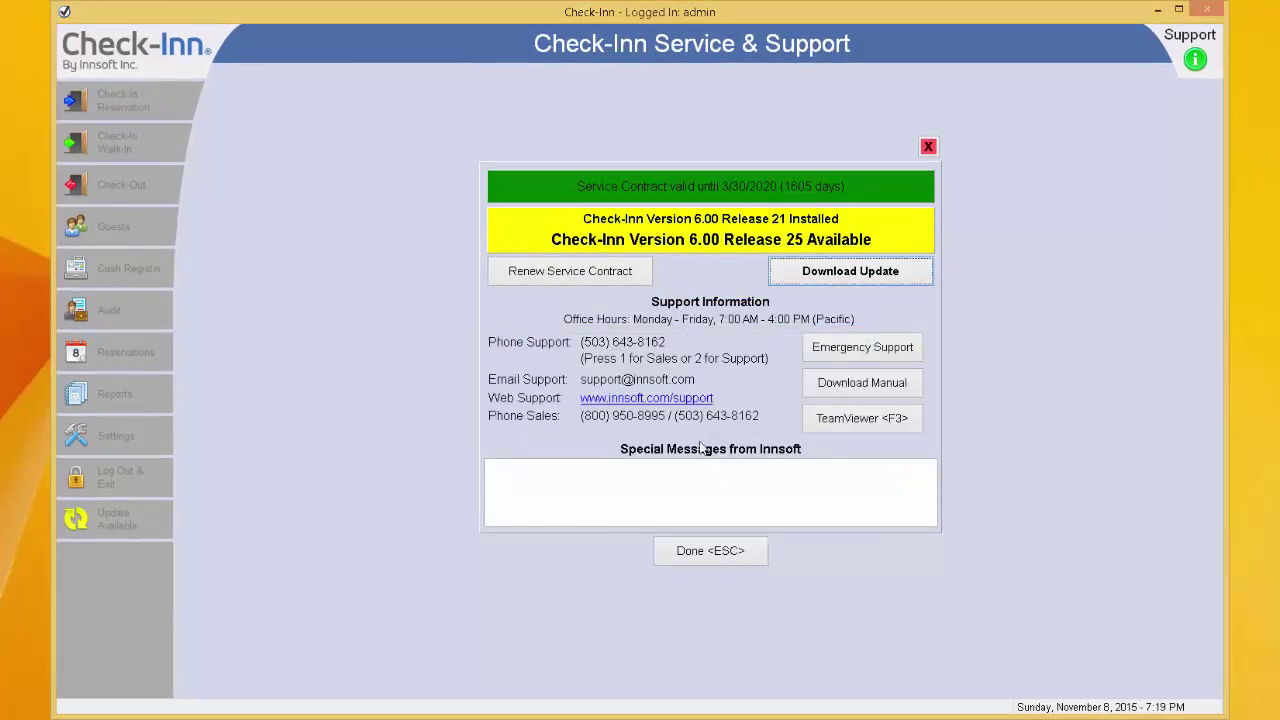
- Close the update information and choose Log Out & Exit to install the update
left_click(722, 562)
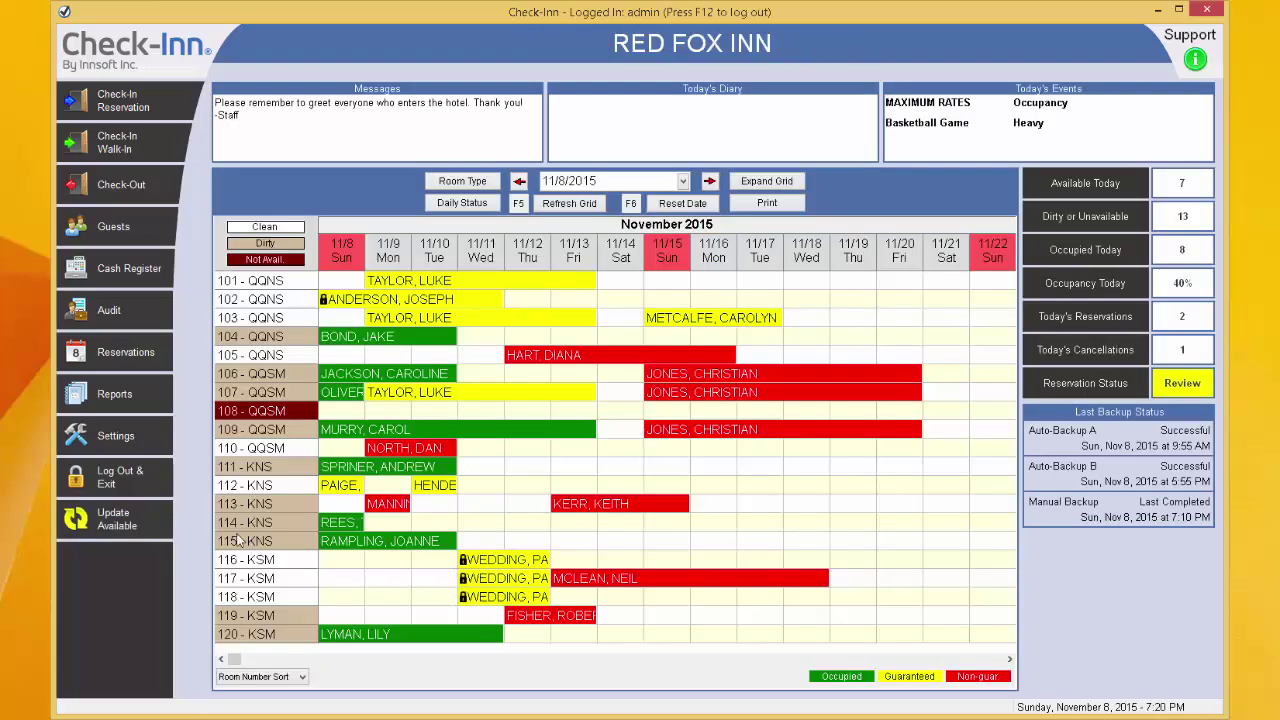
left_click(115, 477)
left_click(585, 388)
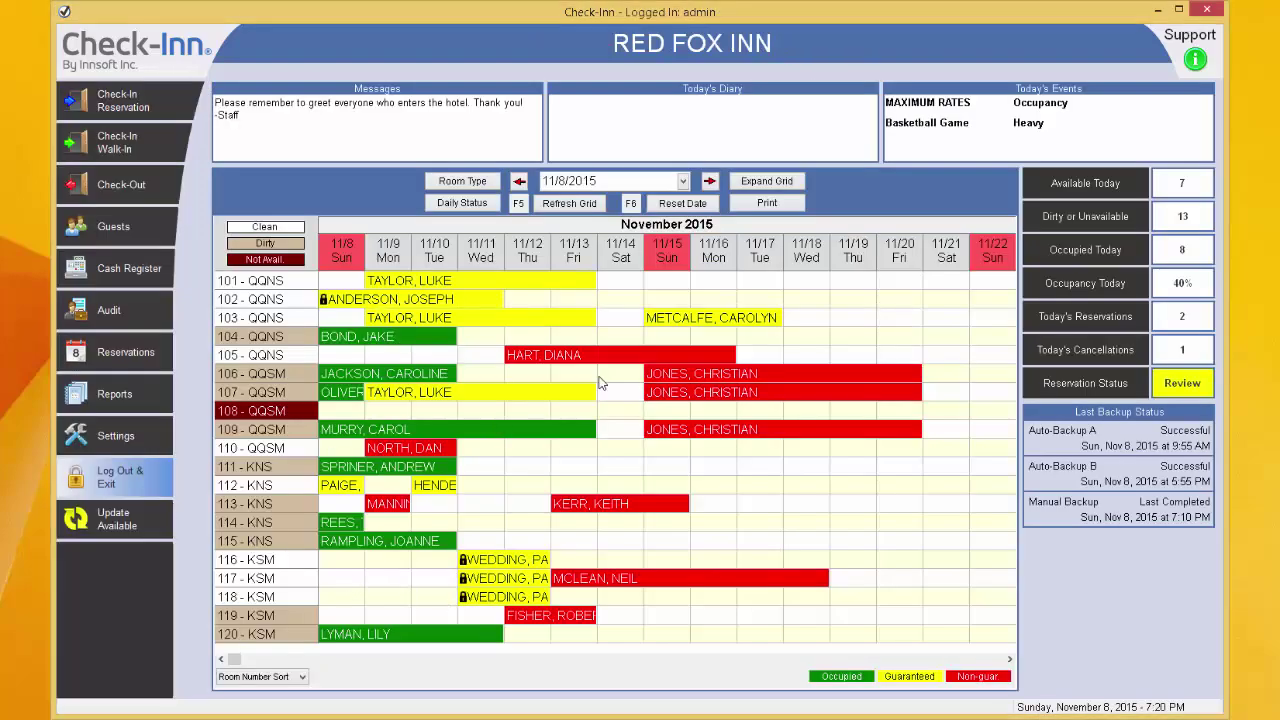
- Exit Check-Inn to install the update, relaunch CheckInn.exe, and log back in with the password
left_click(708, 390)
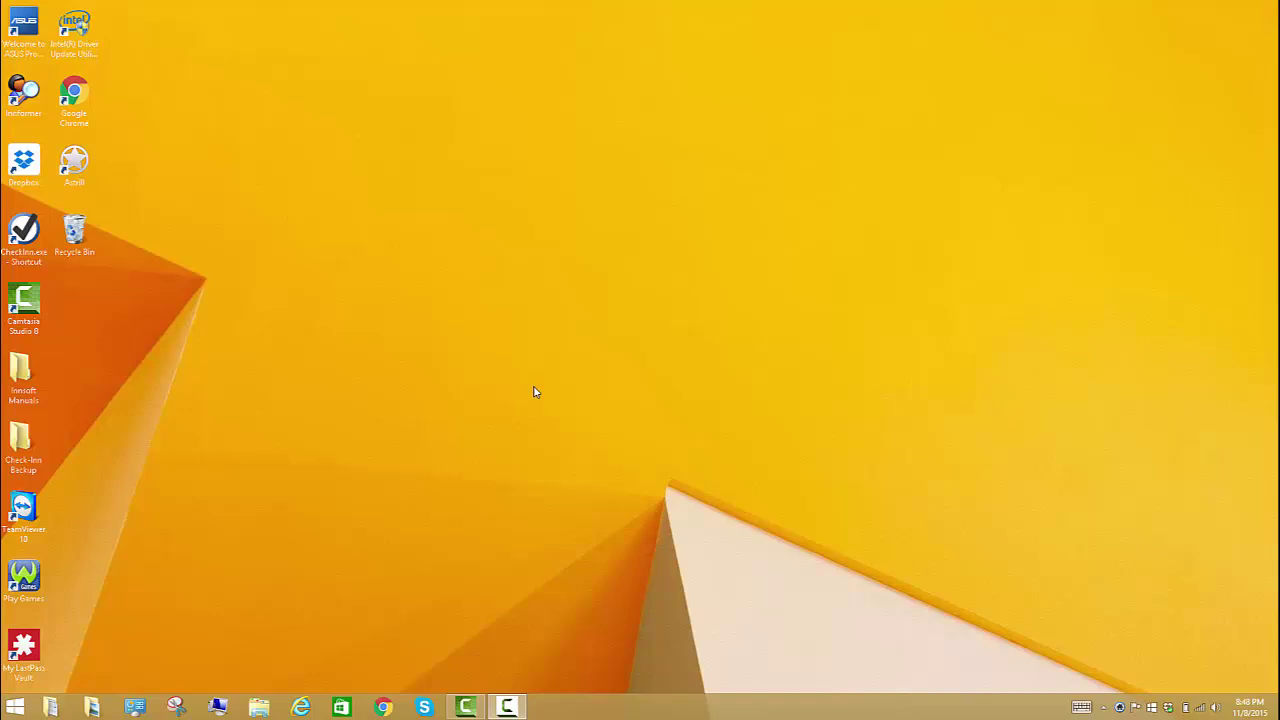
double_click(24, 232)
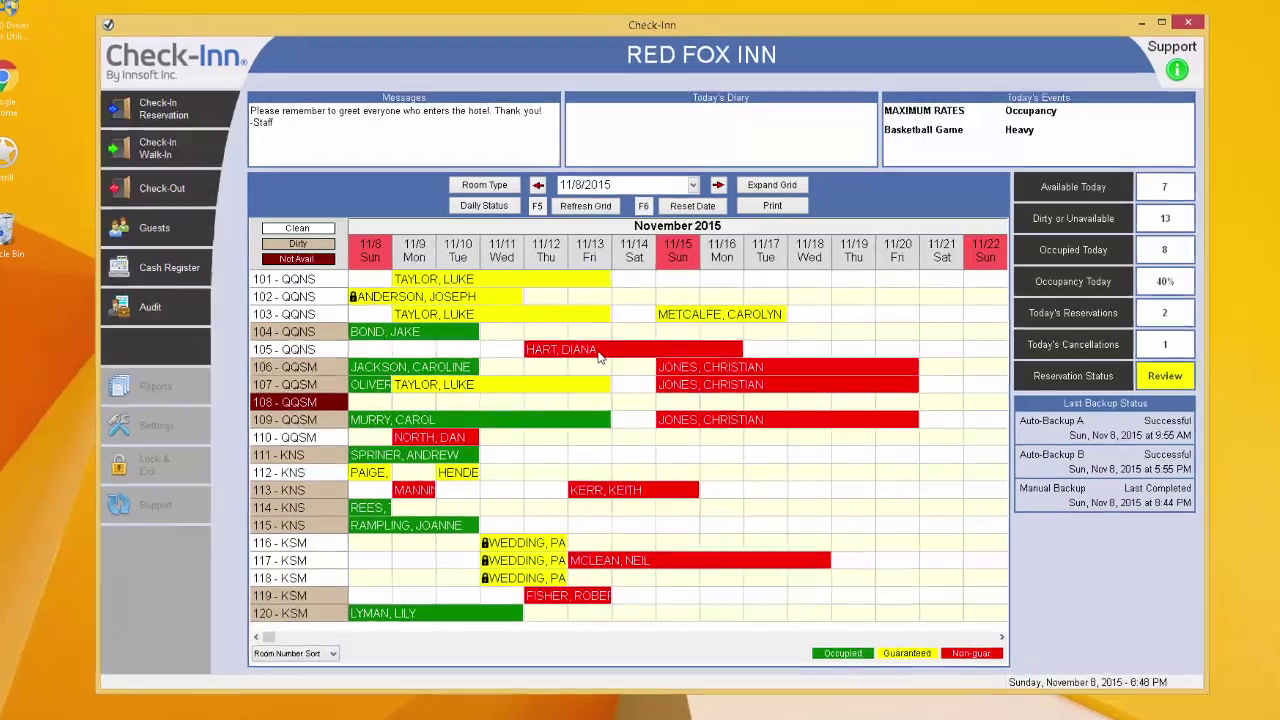
type("admin")
key("Return")
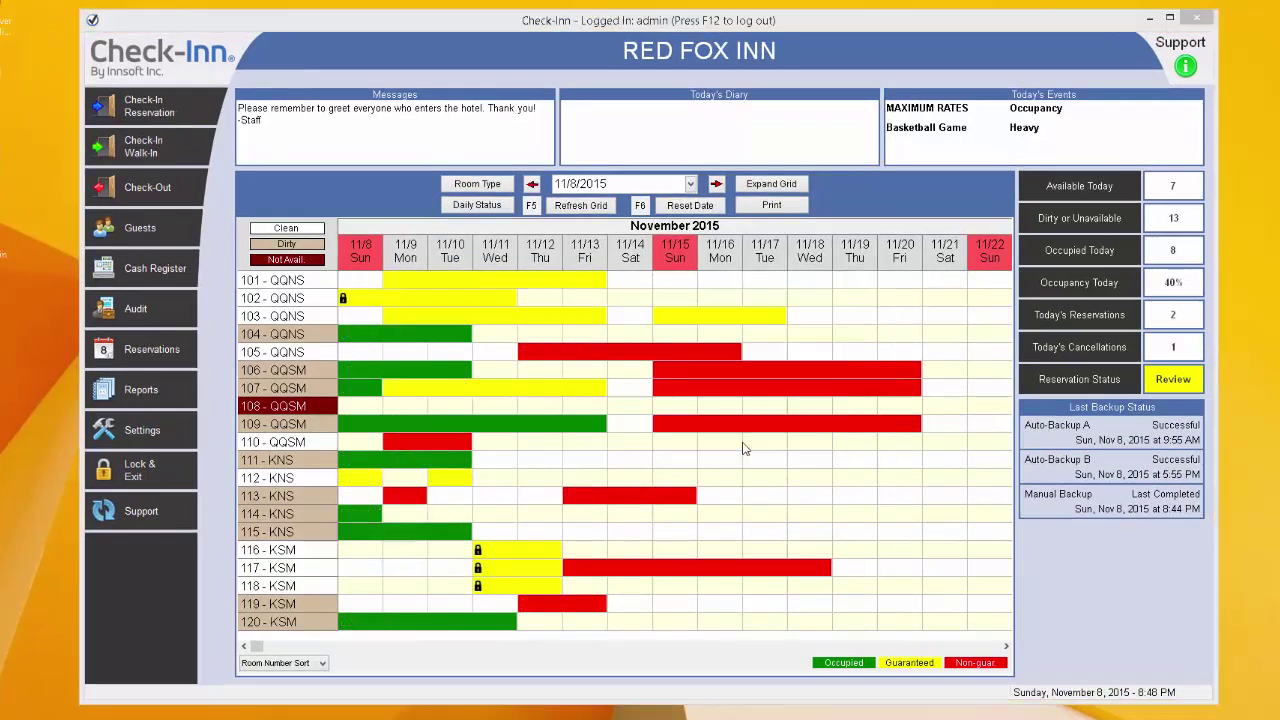
left_click(1183, 68)
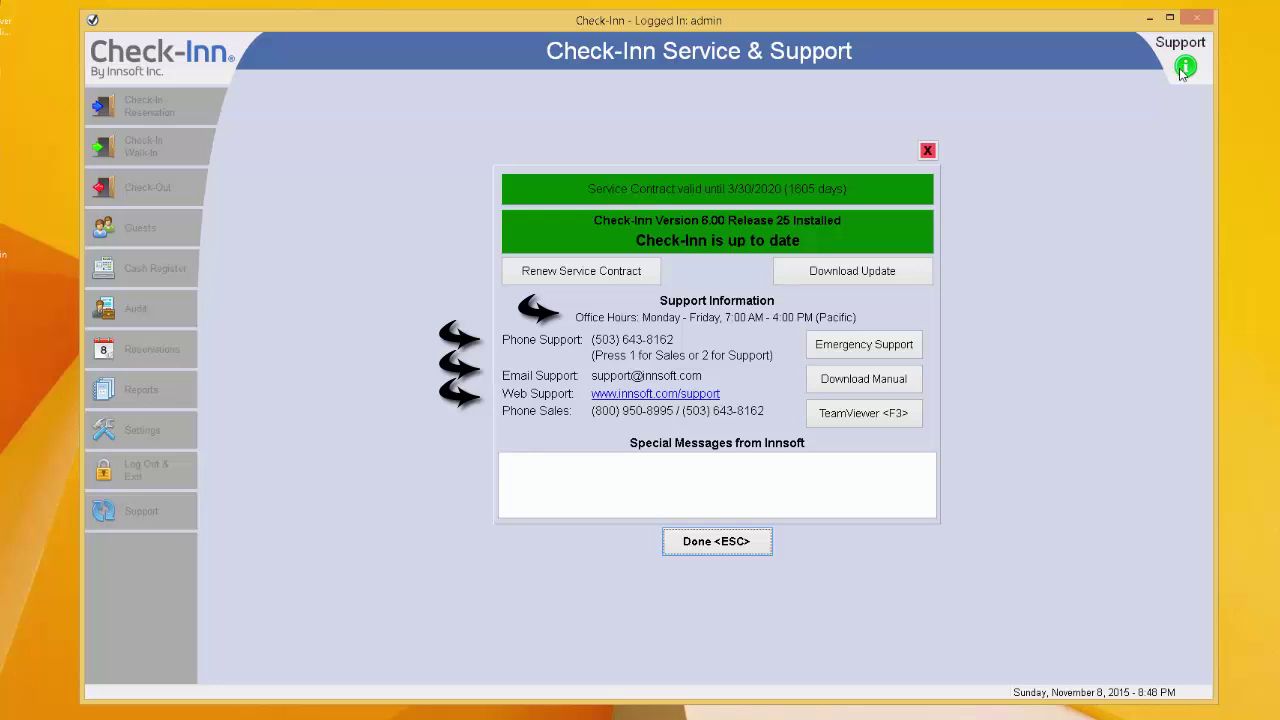
left_click(869, 355)
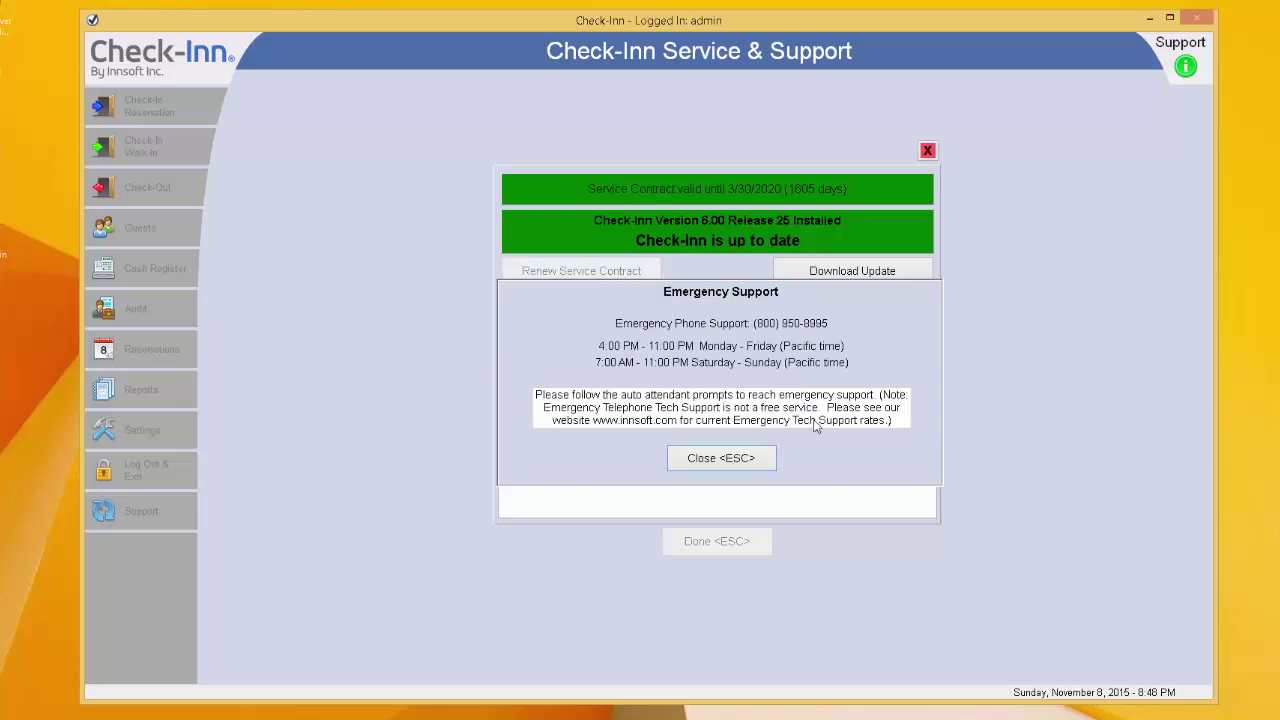
left_click(768, 459)
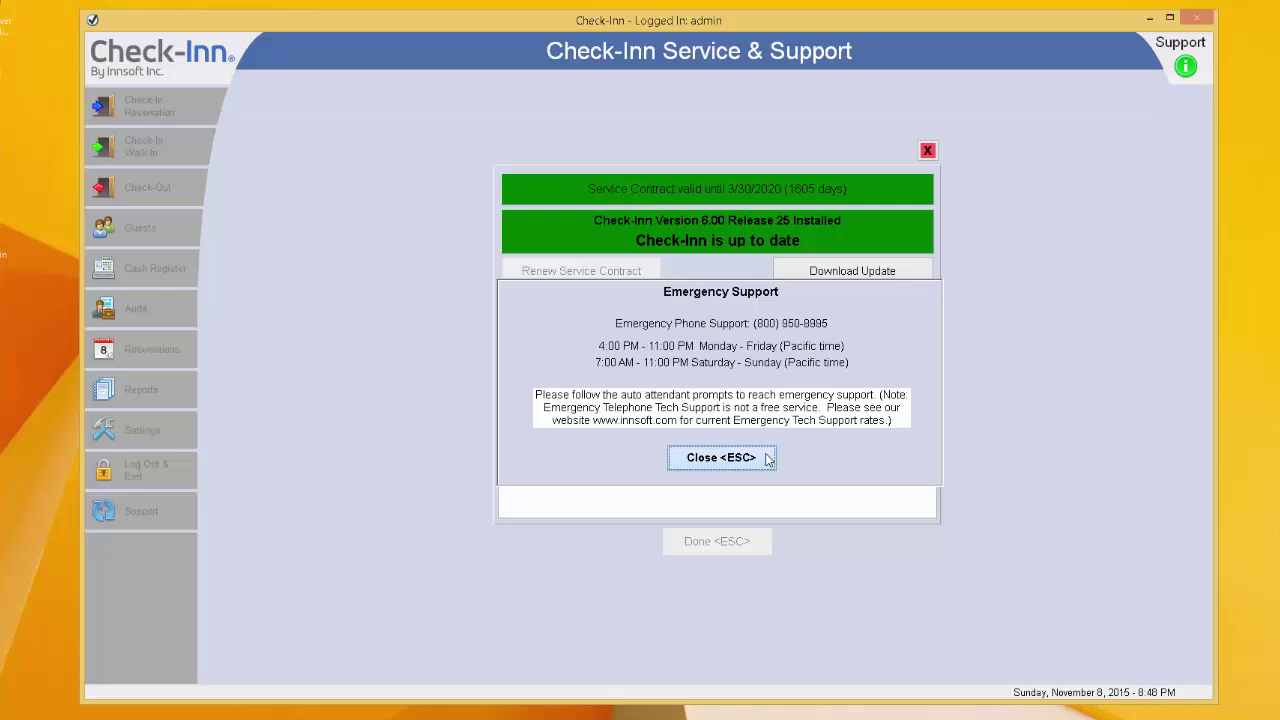
left_click(768, 459)
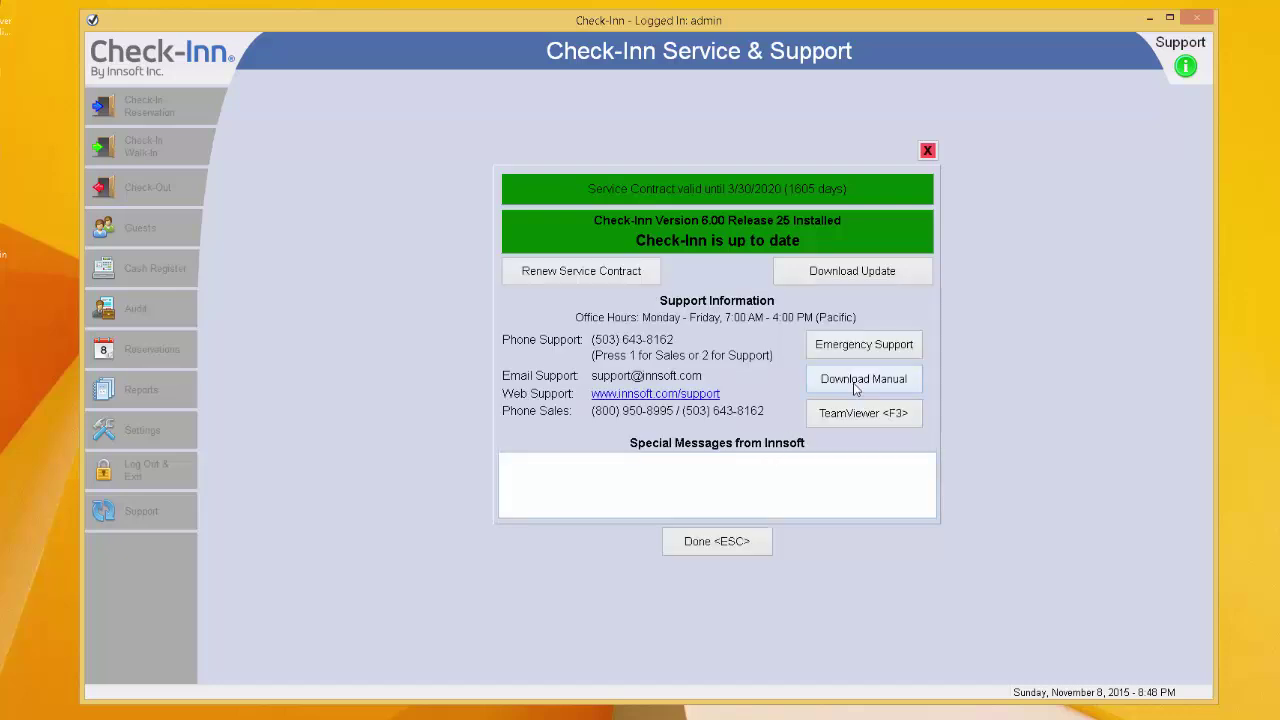
left_click(855, 386)
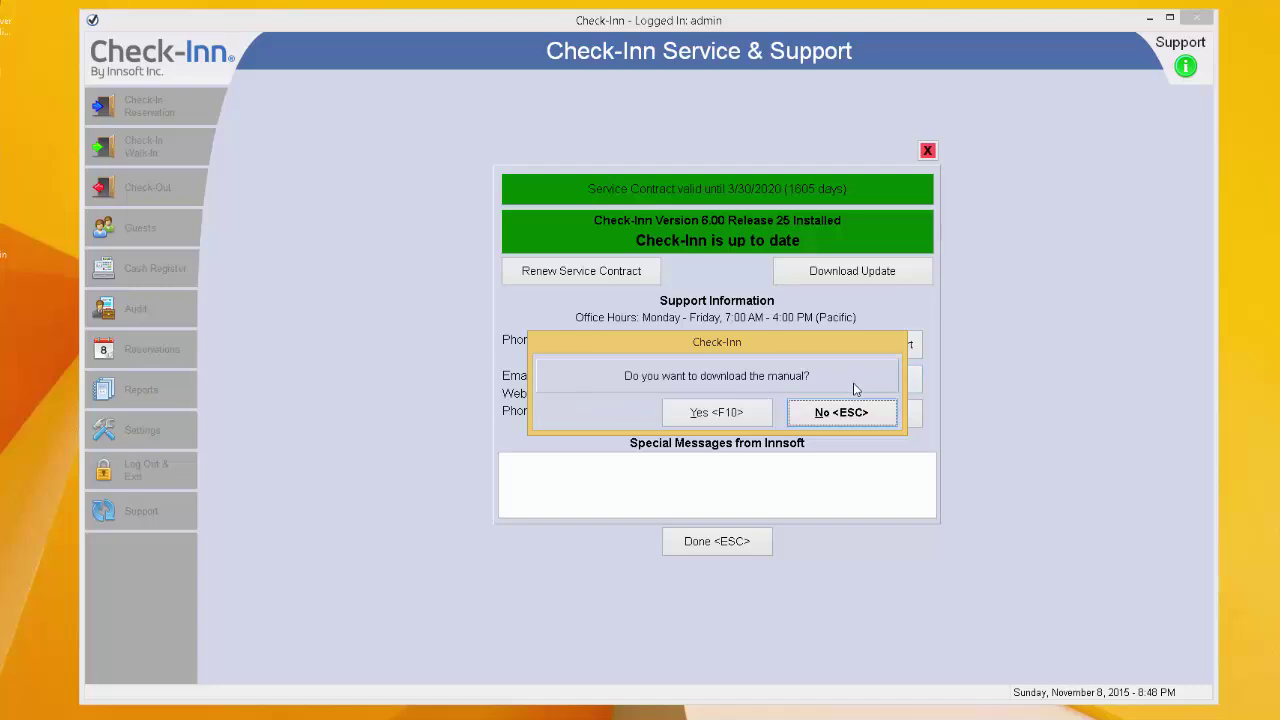
left_click(846, 411)
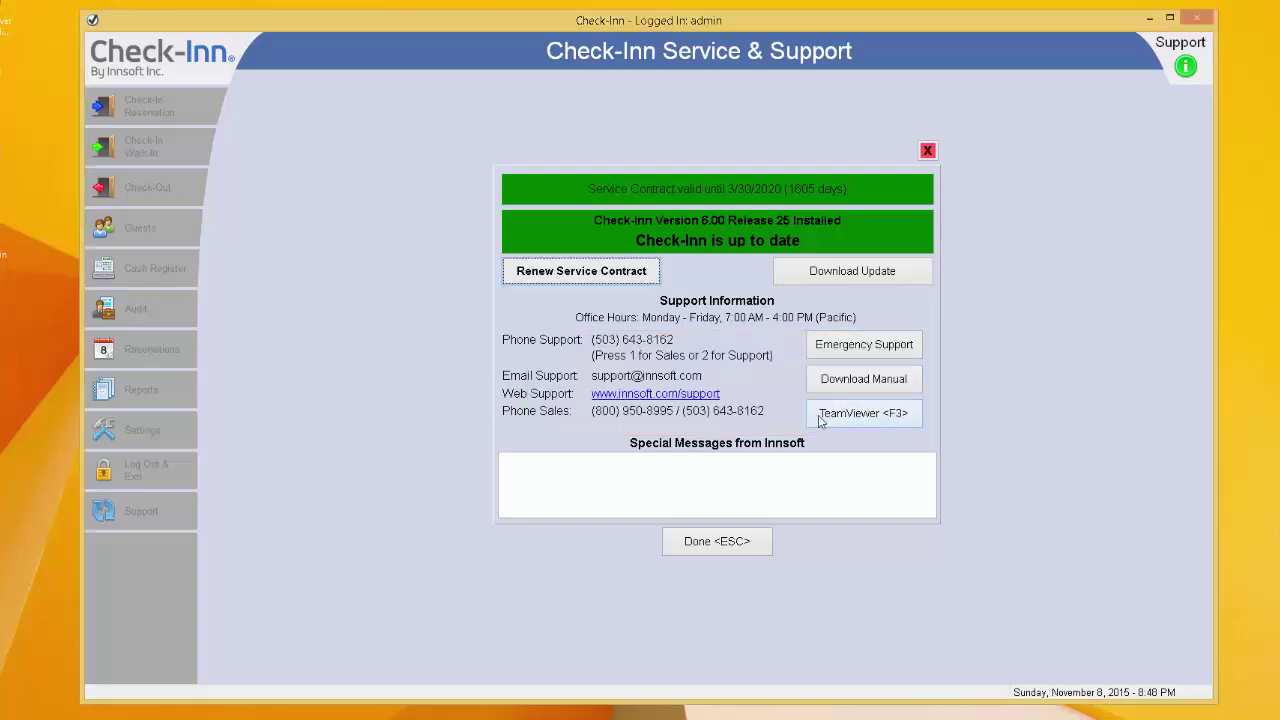
left_click(740, 538)
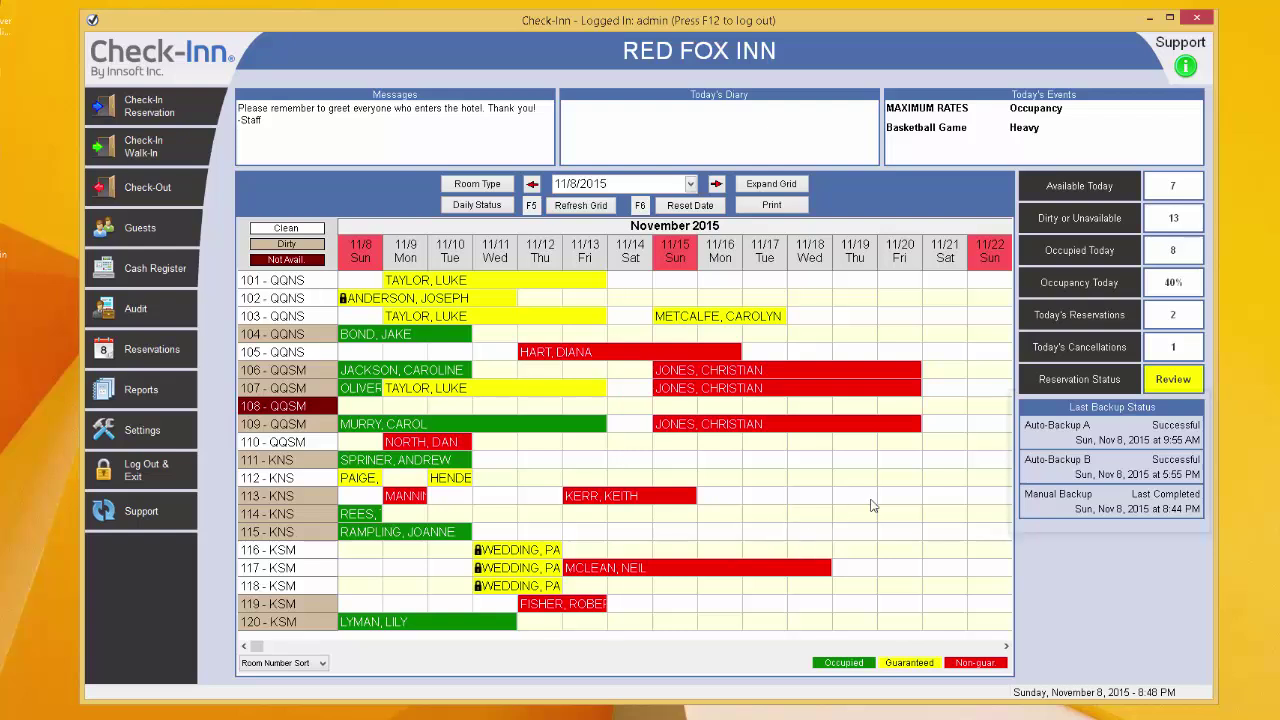
- Set Activate Auto-Backup to ON - Activate A & B
left_click(1025, 443)
left_click(875, 294)
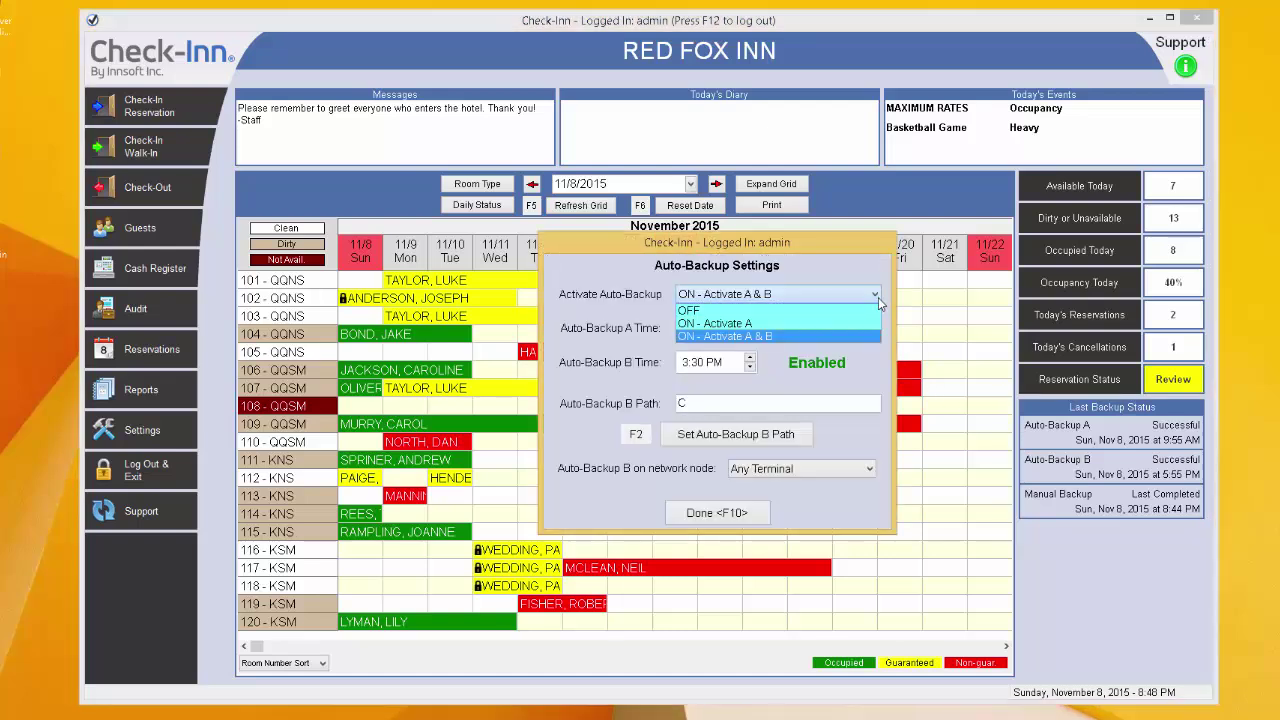
left_click(821, 338)
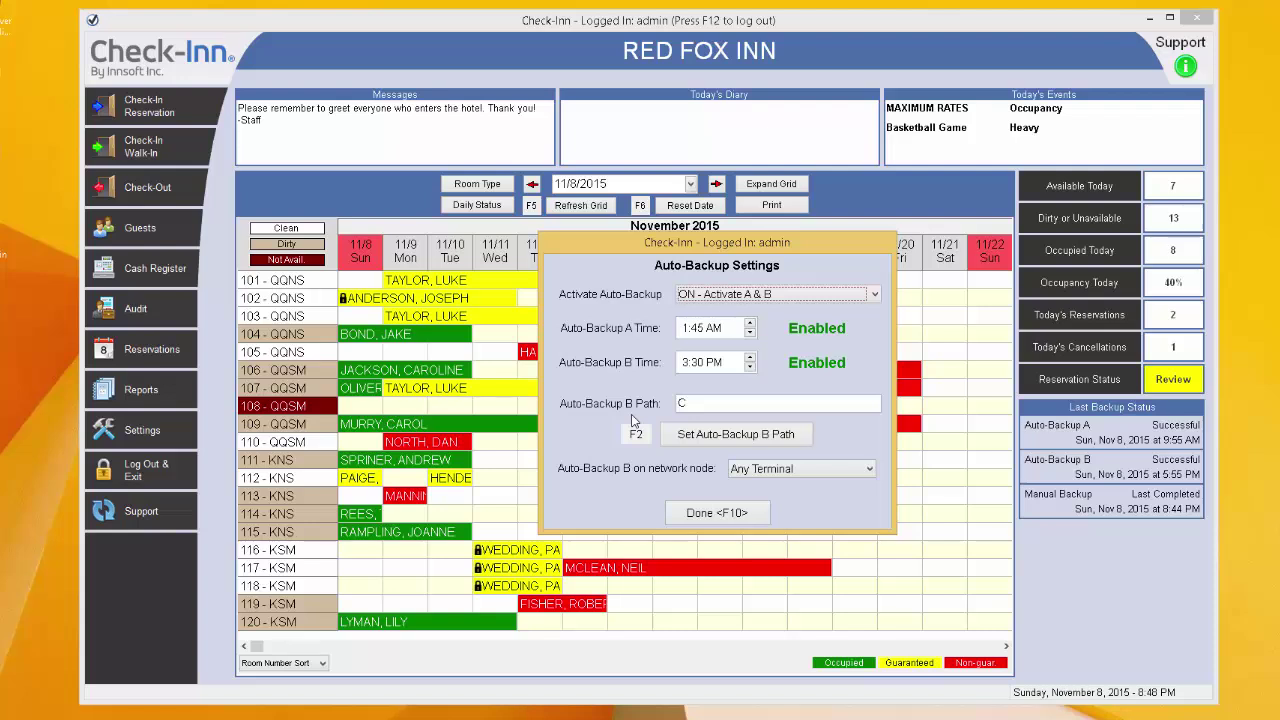
- Set the Auto-Backup B path to the Check-Inn Backup folder
left_click(683, 435)
scroll(683, 437, "down", 10)
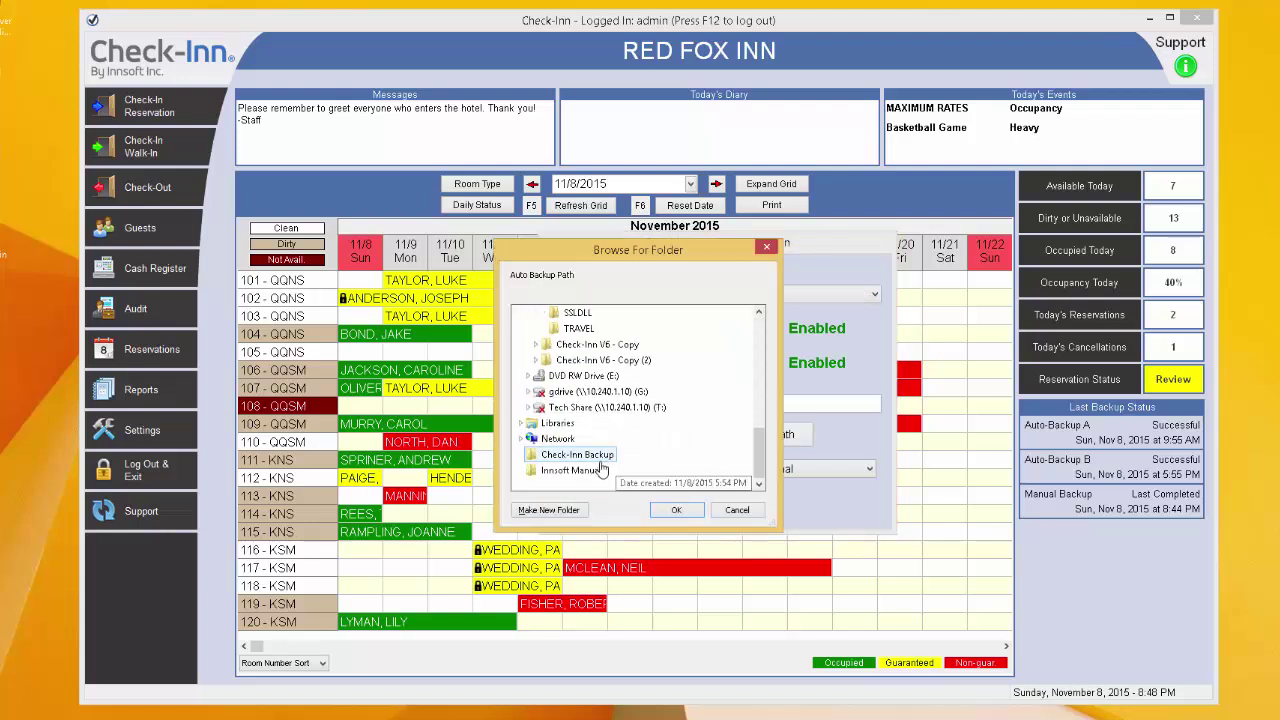
left_click(600, 458)
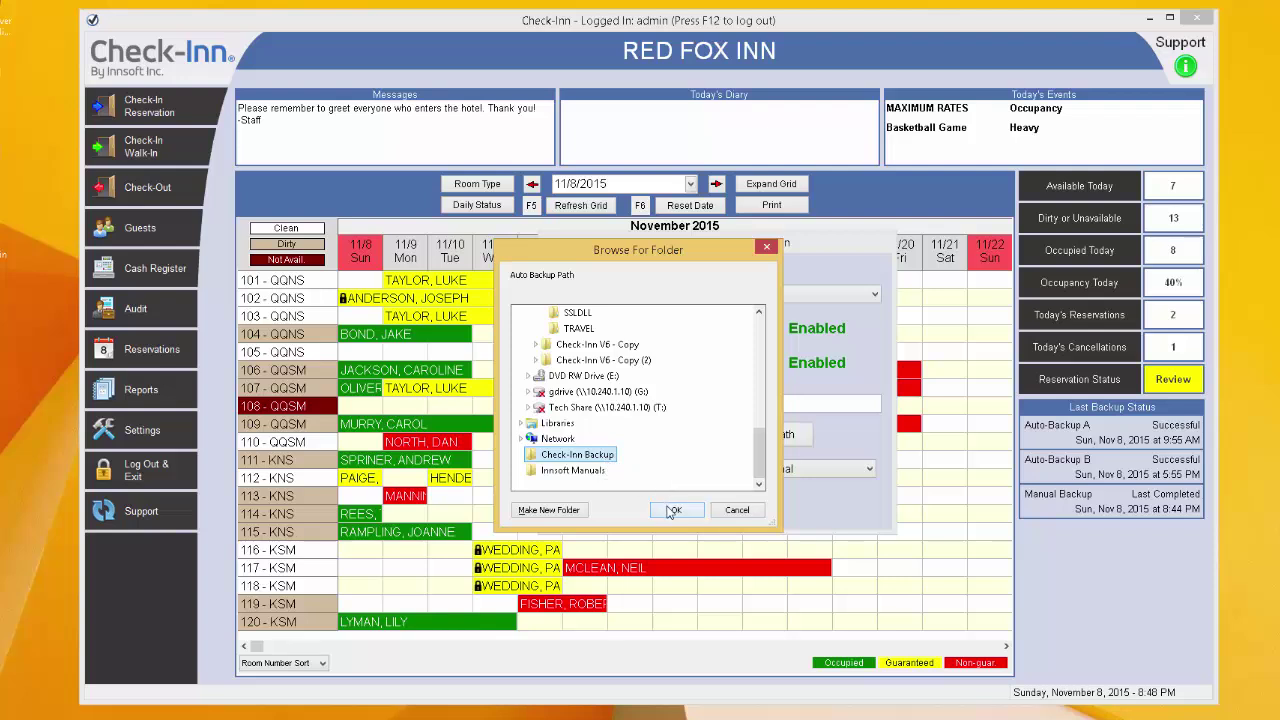
left_click(670, 510)
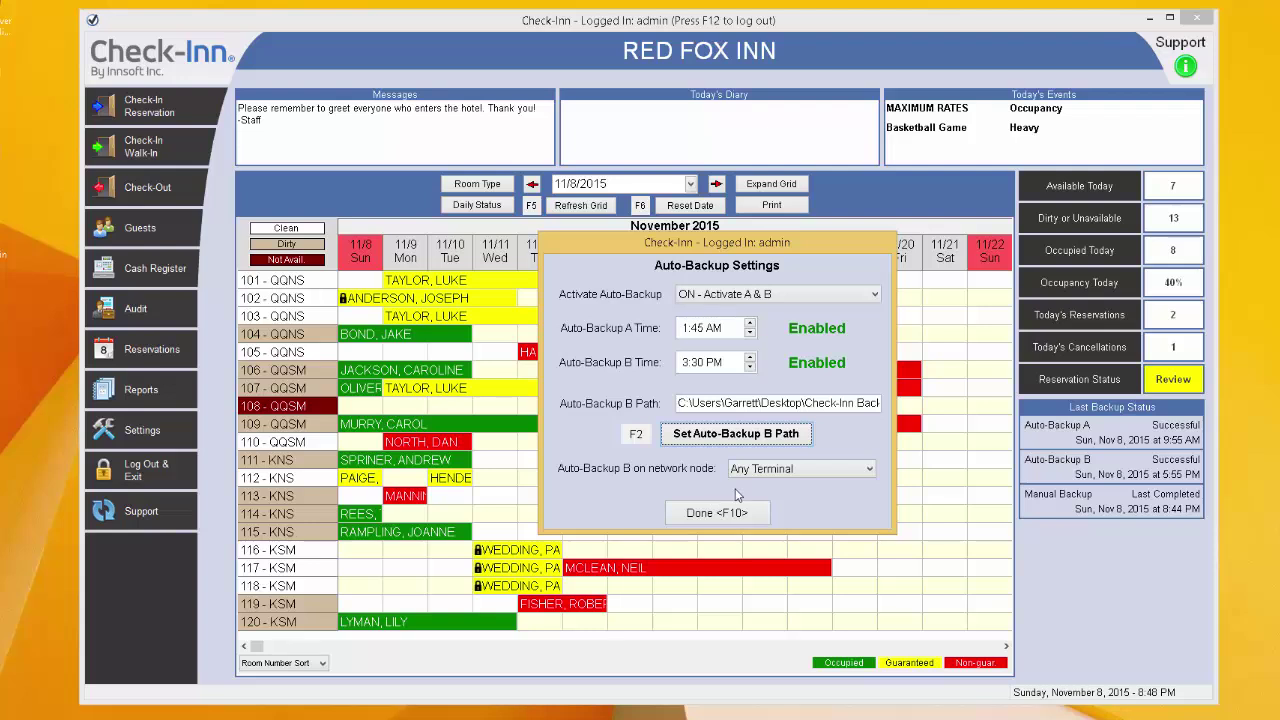
- Limit auto-backup B to This terminal only and save the settings
left_click(848, 472)
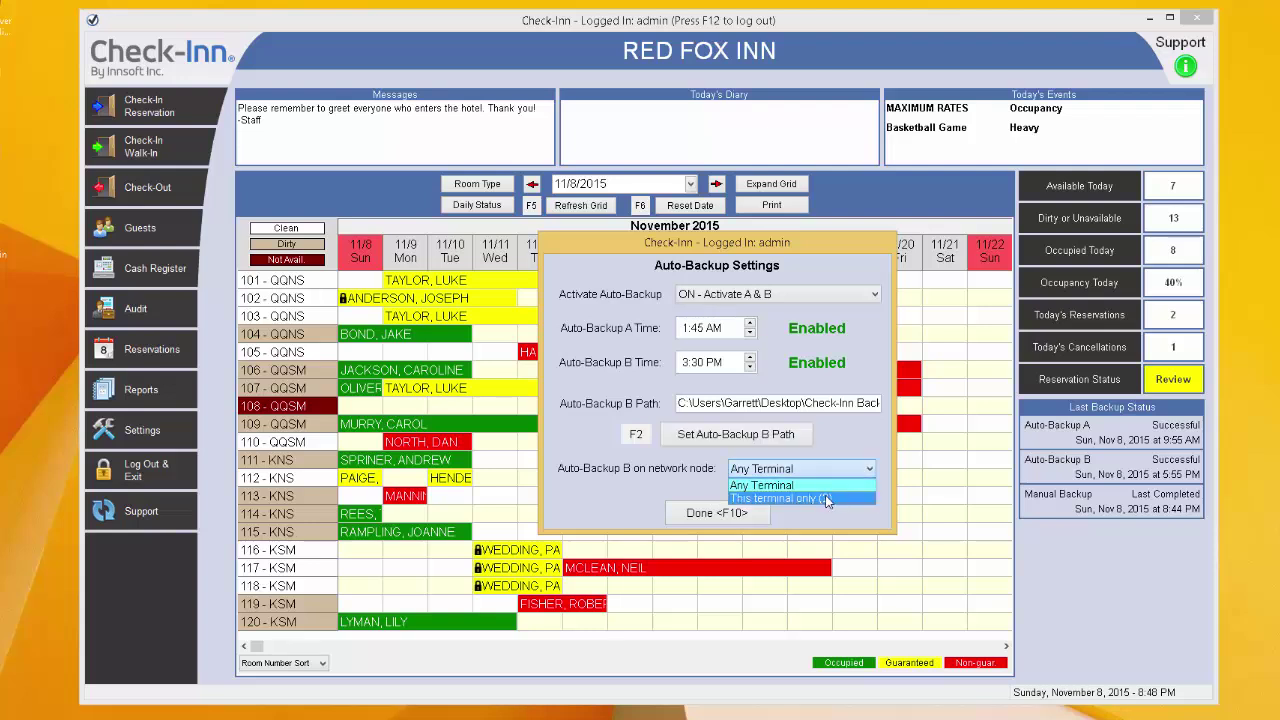
left_click(827, 499)
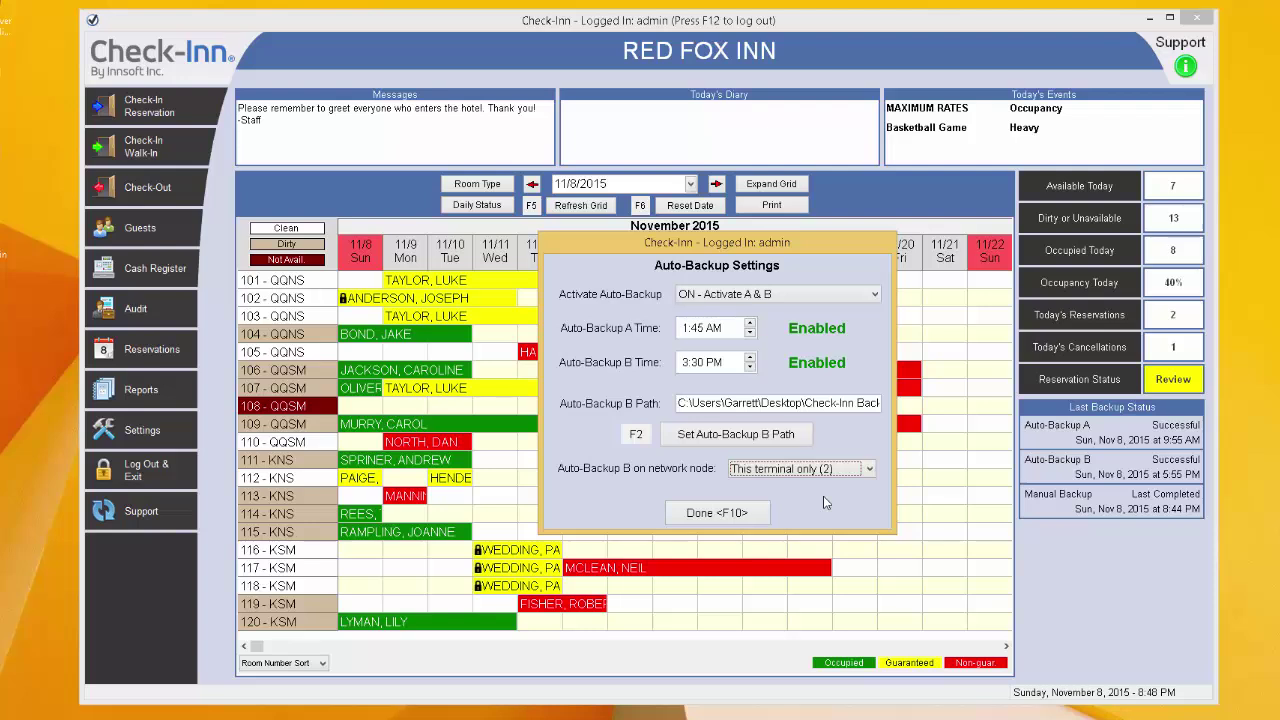
left_click(755, 516)
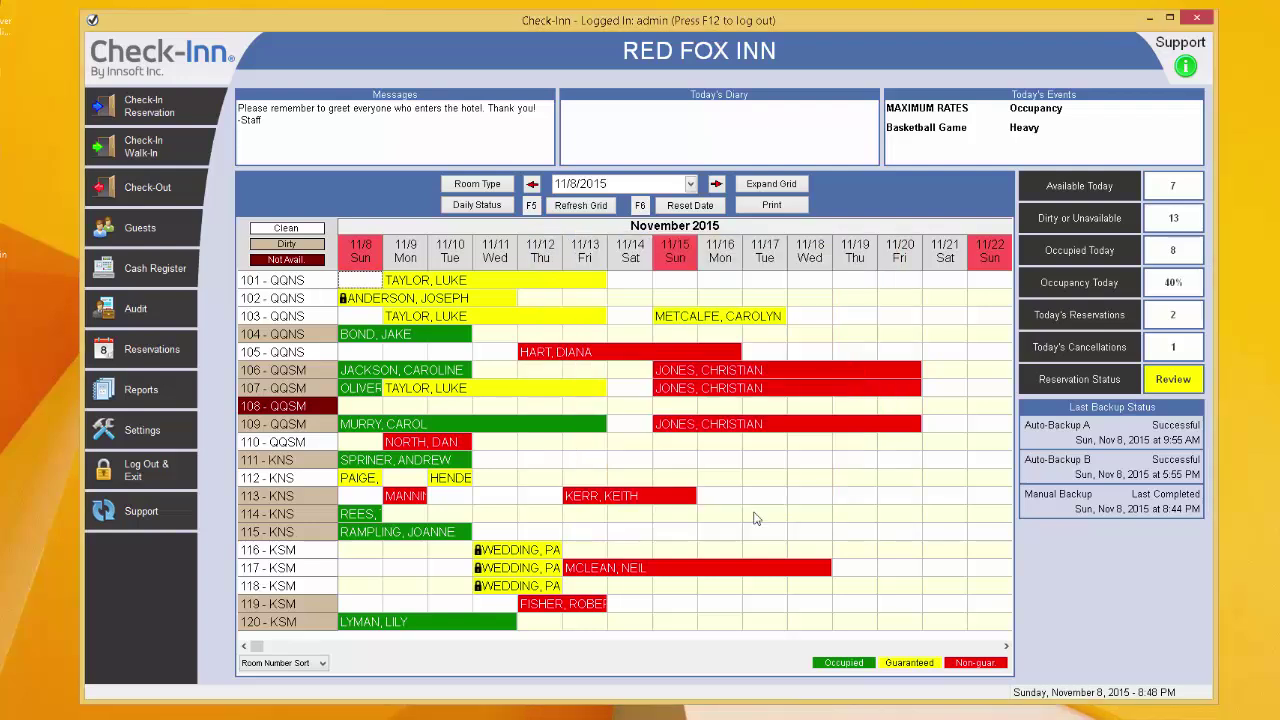
- Back up manually to the Check-Inn Backup folder and confirm the successful backup
left_click(1035, 511)
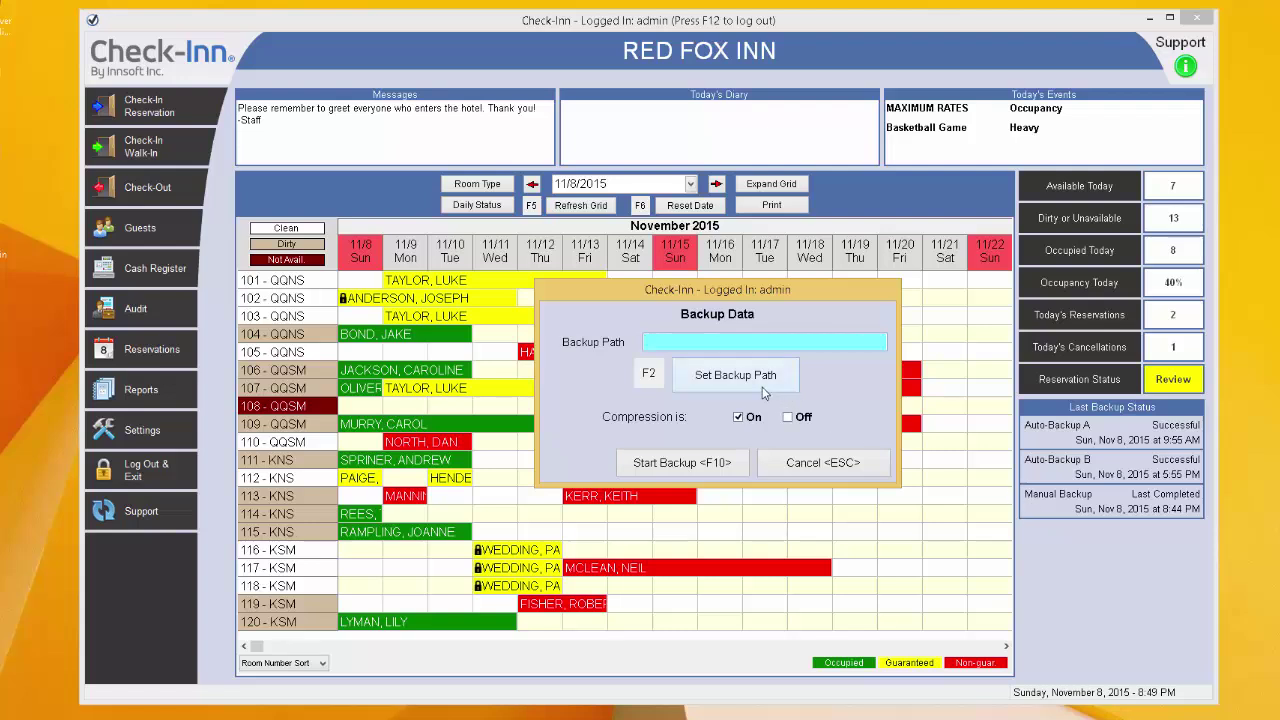
left_click(735, 375)
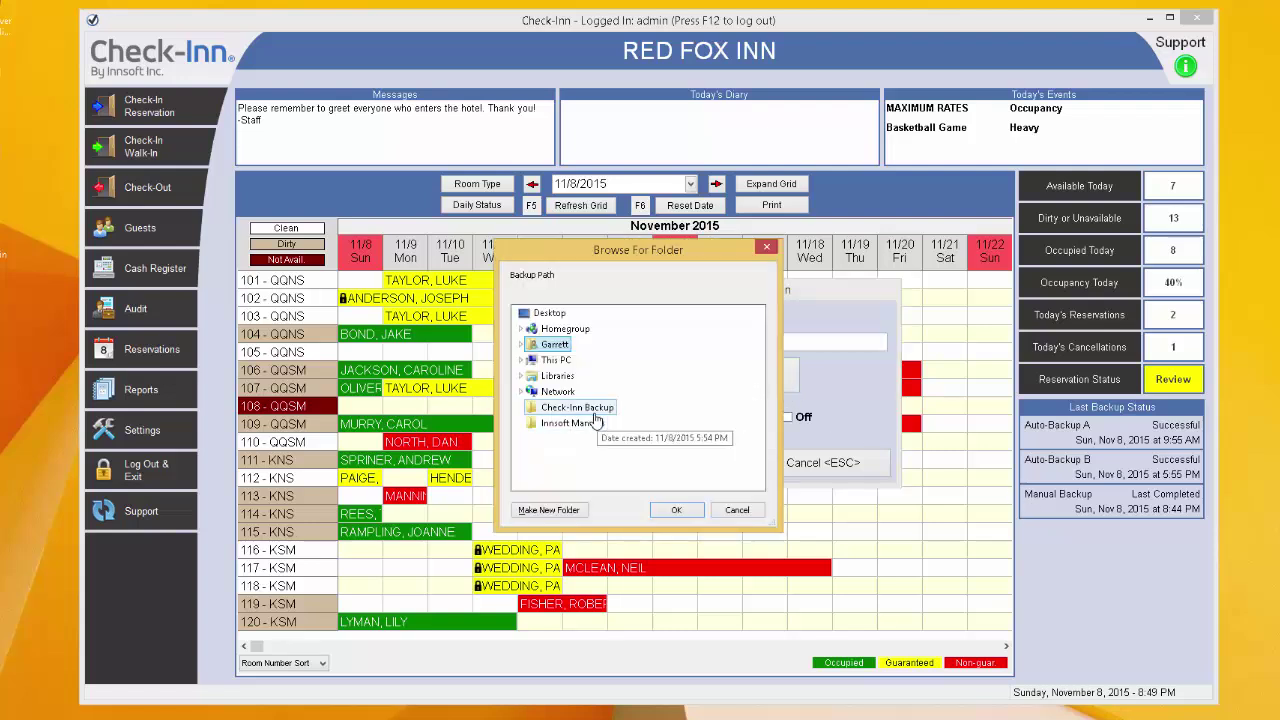
left_click(592, 410)
left_click(676, 510)
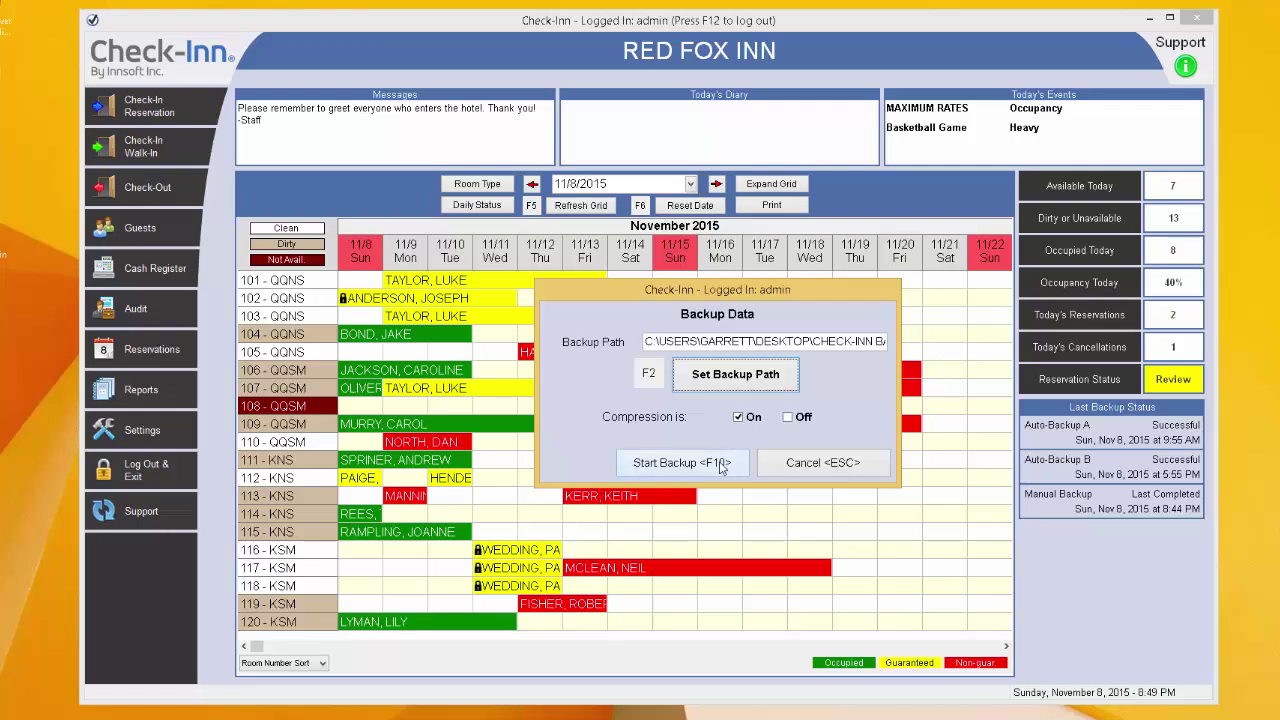
left_click(720, 463)
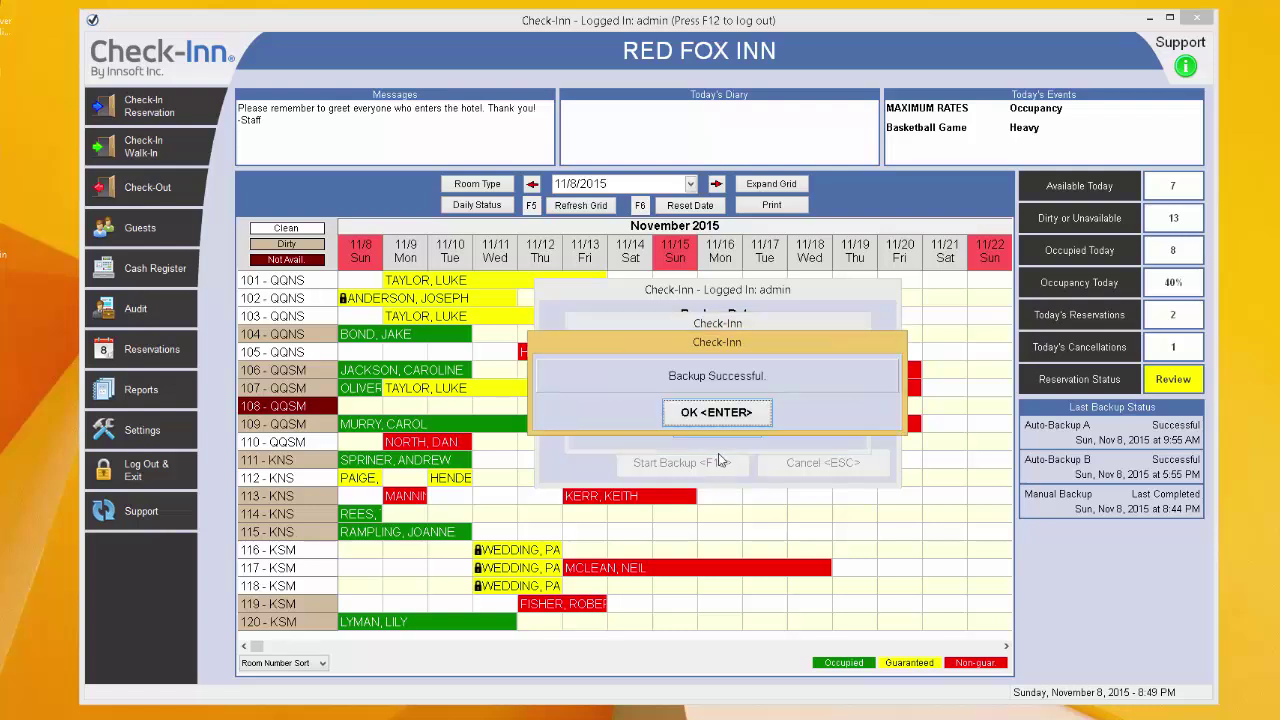
left_click(714, 420)
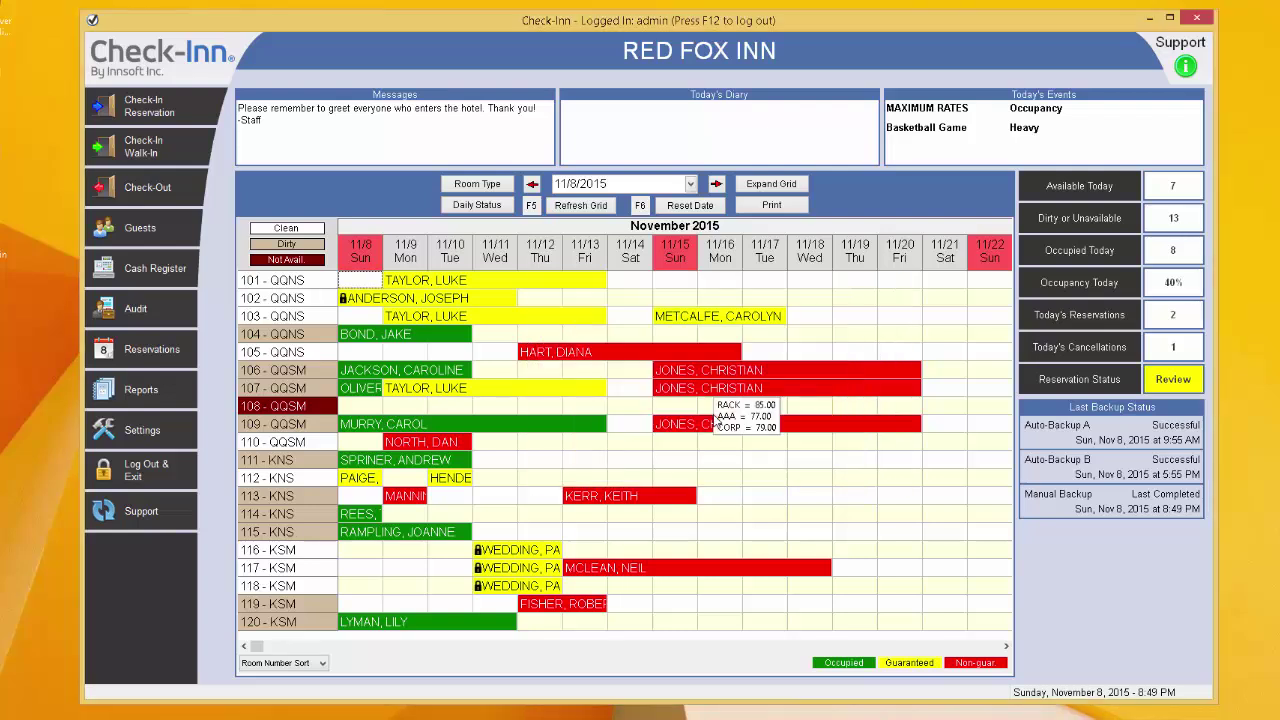